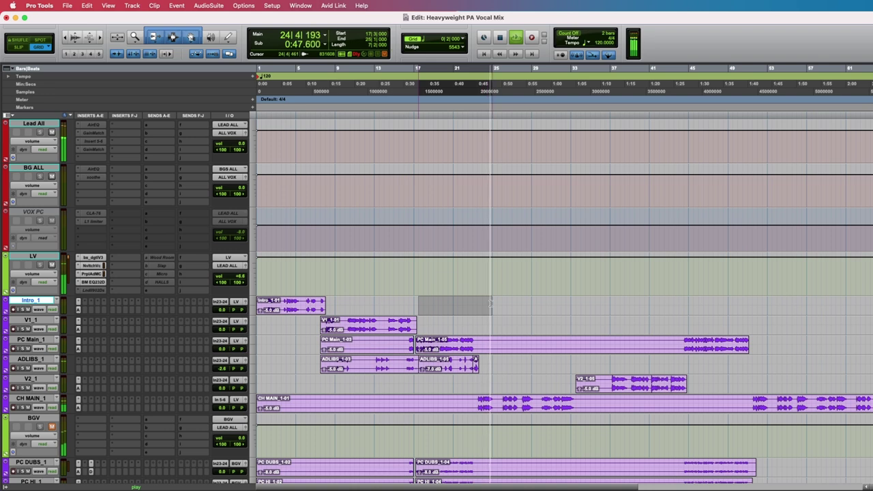
# Set the loop selection on the Intro_1 track to run from bar 17 to bar 25 and restart playback.
pyautogui.keyDown('shift'); pyautogui.click(486, 307); pyautogui.keyUp('shift')
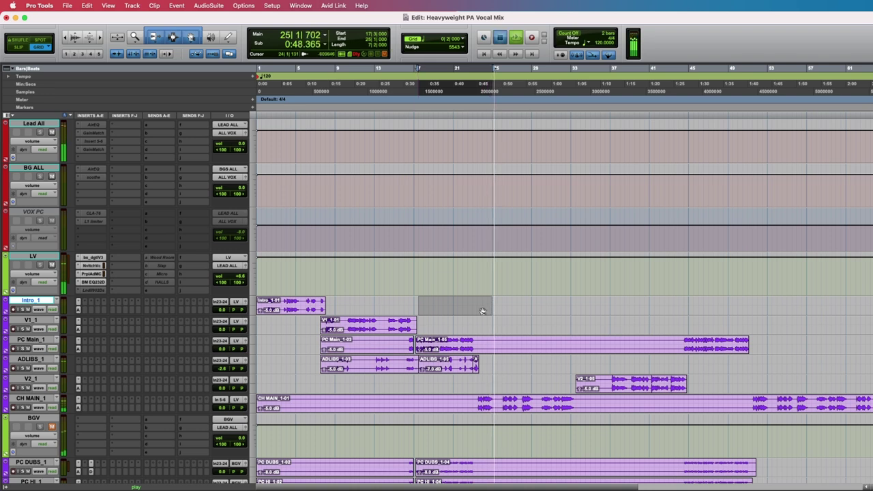
pyautogui.keyDown('shift'); pyautogui.click(419, 308); pyautogui.keyUp('shift')
pyautogui.press('space')
pyautogui.press('space')
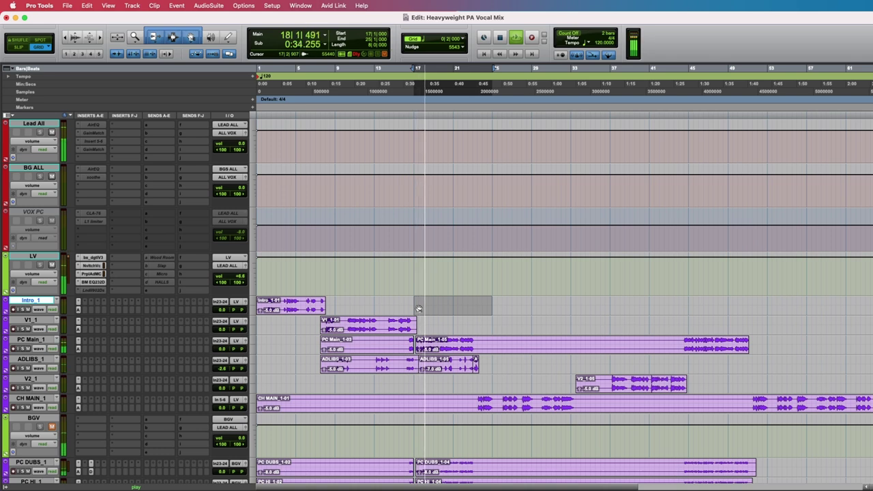
# Compare the LV vocal with its active inserts bypassed and enabled, and replay the loop from bar 17.
pyautogui.keyDown('super'); pyautogui.click(91, 258); pyautogui.keyUp('super')
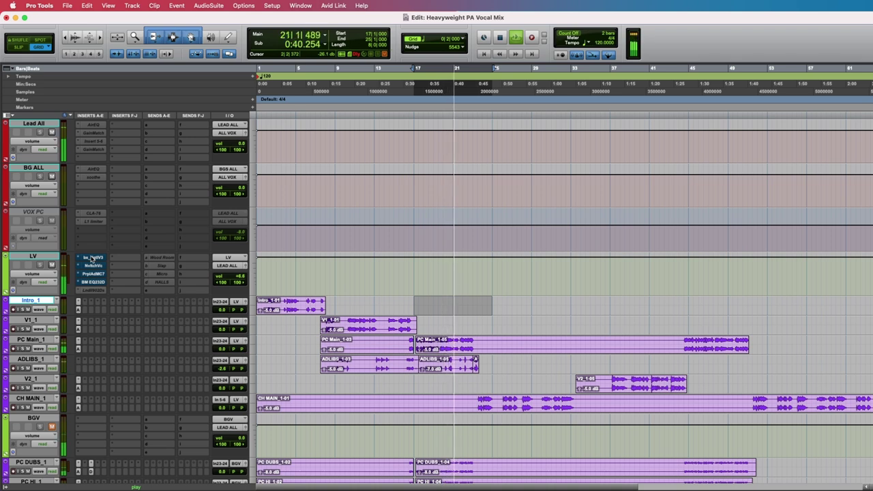
pyautogui.keyDown('super'); pyautogui.click(90, 257); pyautogui.keyUp('super')
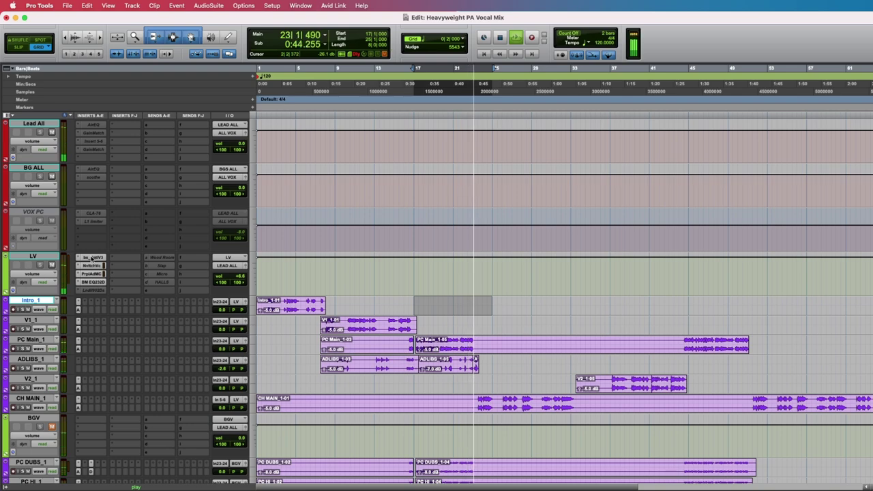
pyautogui.press('space')
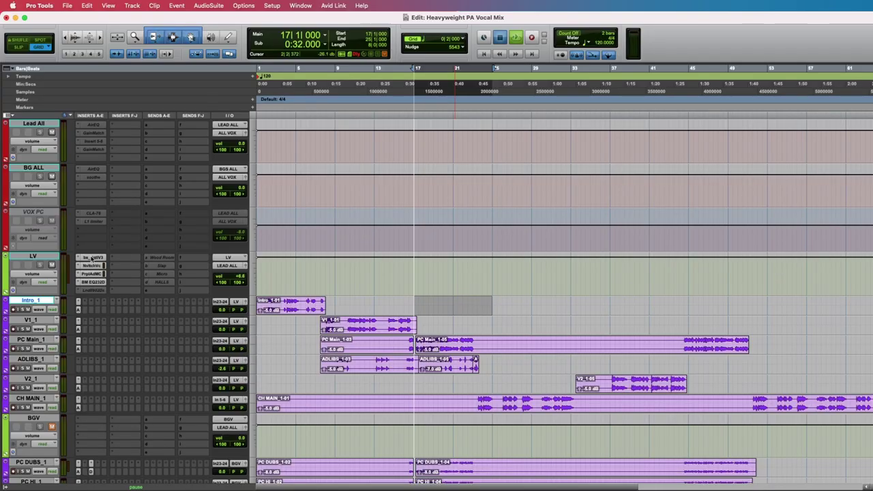
pyautogui.press('space')
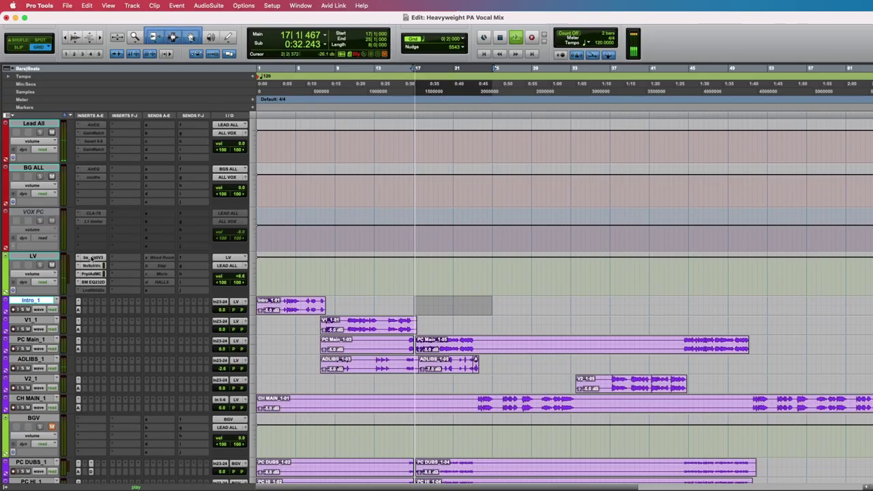
# Review the bx_digital V3 settings on the LV track, and open its Bettermaker EQ232D with EQ 2 engaged.
pyautogui.click(91, 257)
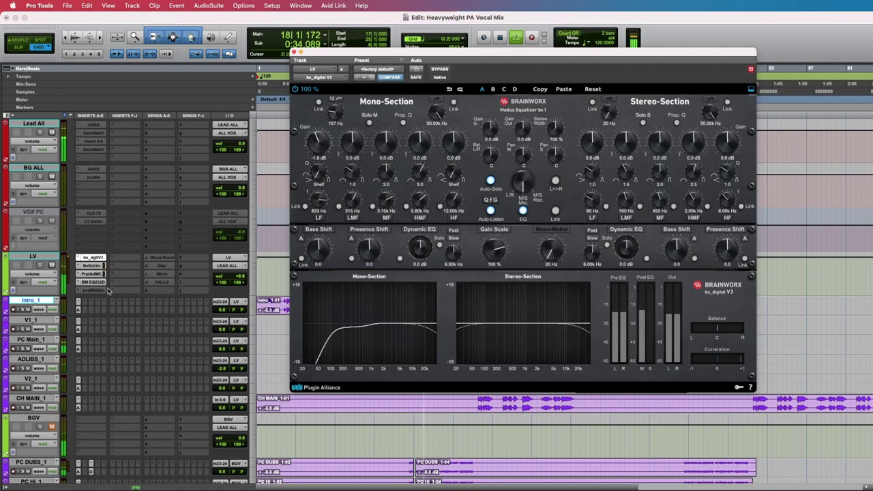
pyautogui.click(99, 281)
pyautogui.moveTo(538, 168)
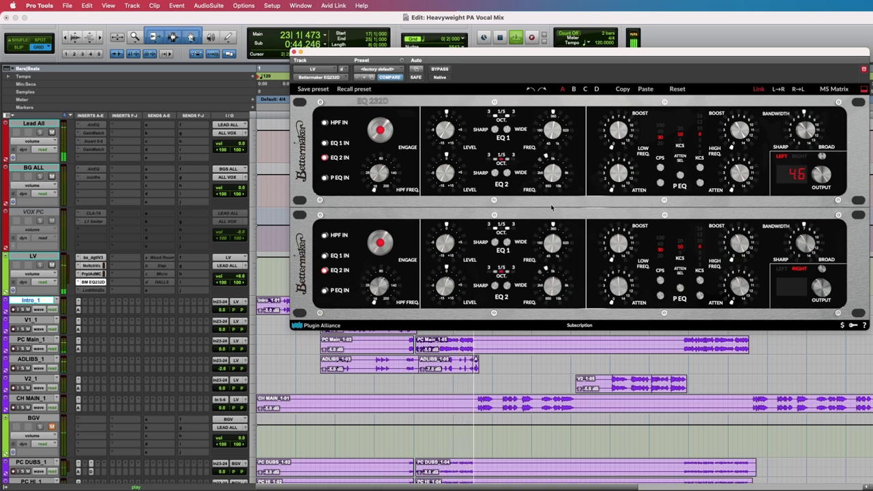
# Engage EQ 1 on the Bettermaker EQ232D and sweep its frequency between about 274 and 463 during playback.
pyautogui.press('space')
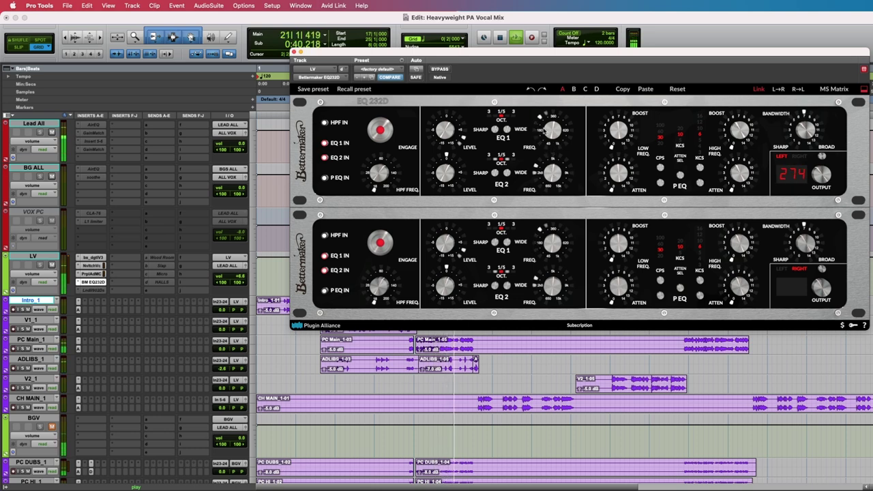
pyautogui.moveTo(545, 125); pyautogui.dragTo(552, 97)
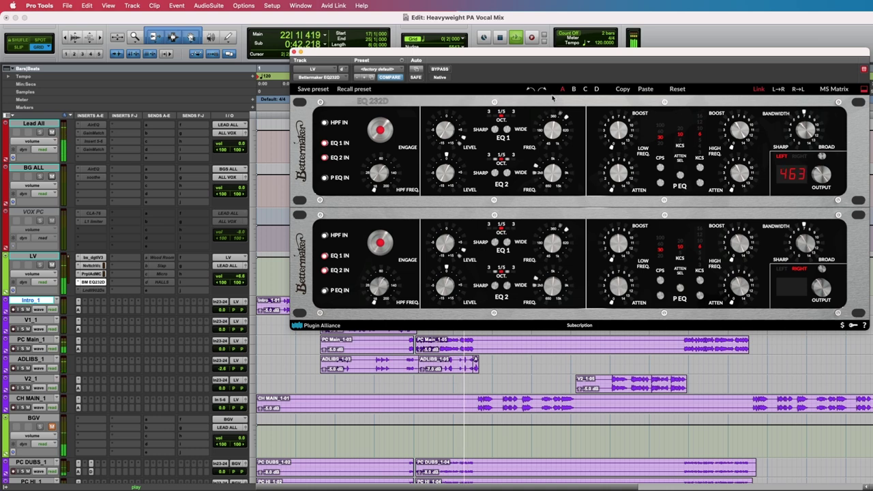
pyautogui.press('space')
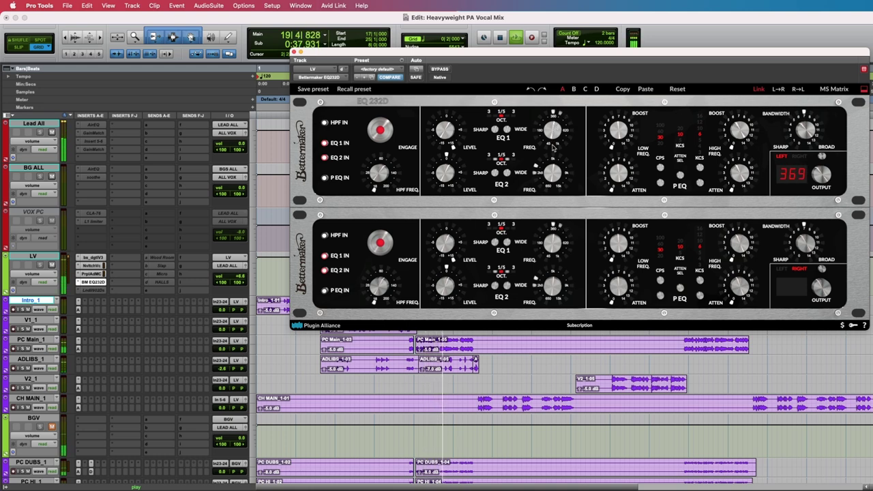
pyautogui.moveTo(553, 146); pyautogui.dragTo(550, 158)
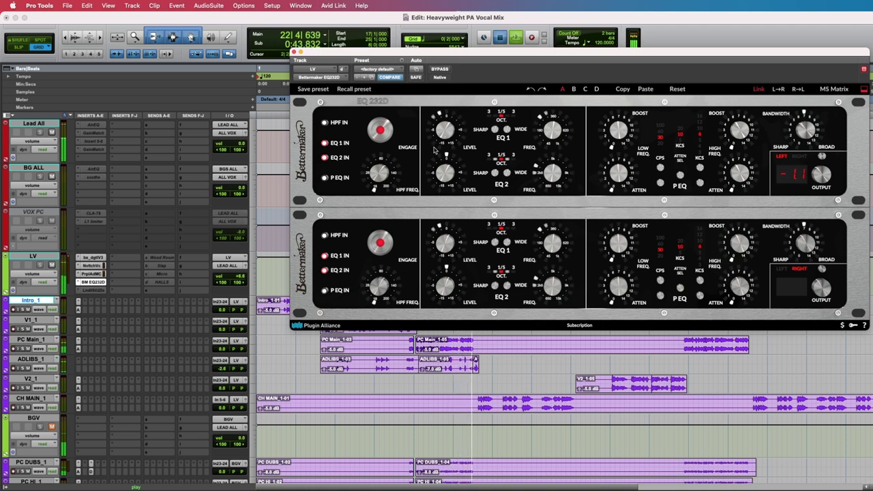
# Cut the EQ 1 level to about -3.7 while comparing the LV vocal with the Bettermaker bypassed and active.
pyautogui.press('space')
pyautogui.press('space')
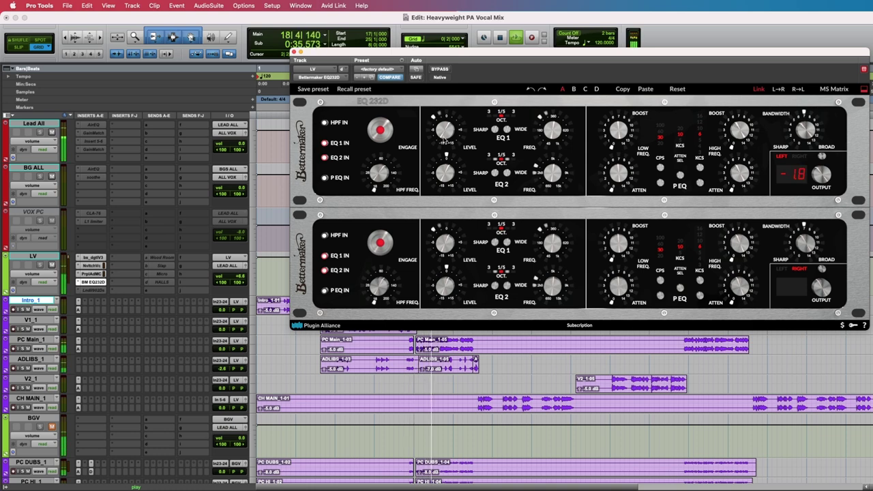
pyautogui.click(438, 71)
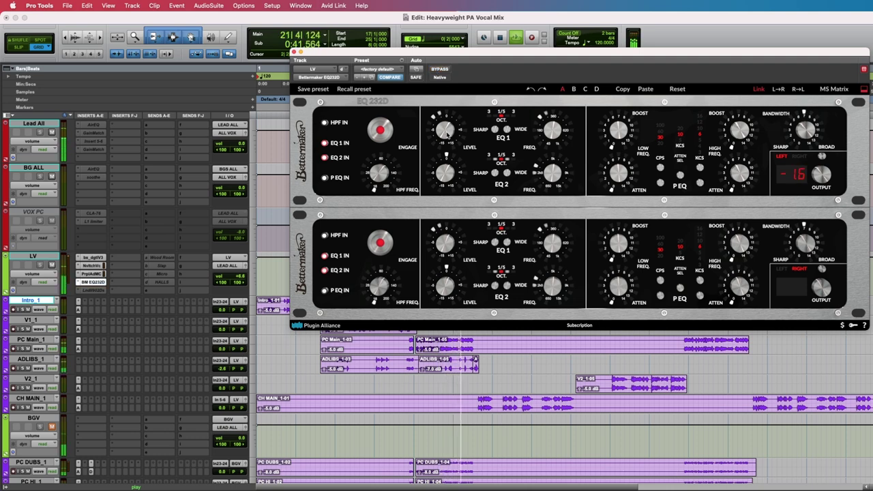
pyautogui.press('space')
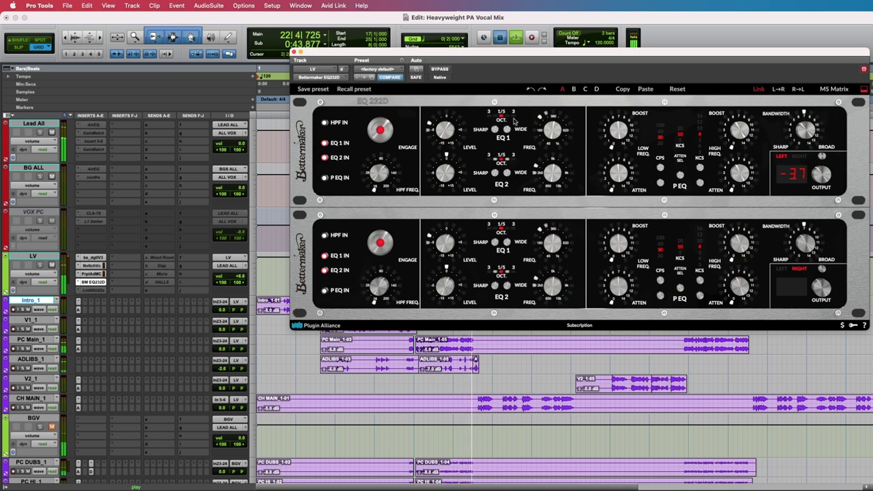
# Engage the Bettermaker's P EQ and boost the high frequency at 12 kcs by about 5.6.
pyautogui.click(696, 127)
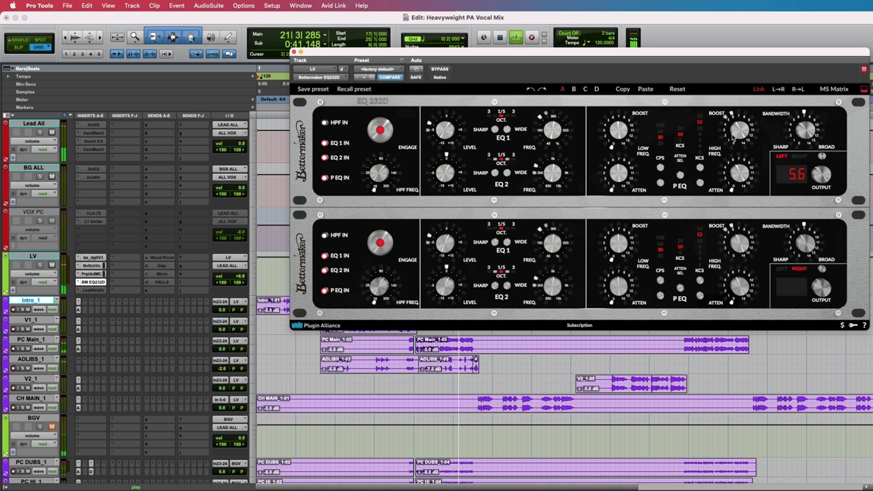
pyautogui.press('space')
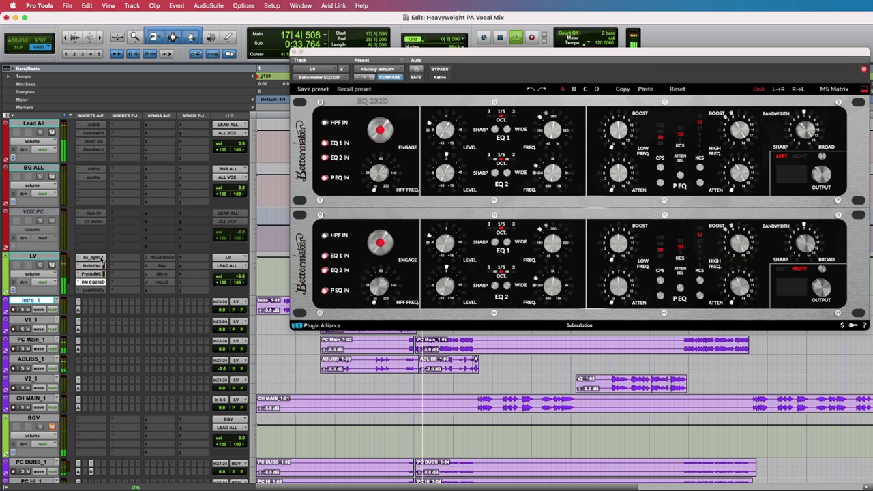
# Compare the LV vocal with all active inserts bypassed and re-enabled, and close the Bettermaker EQ window.
pyautogui.keyDown('shift'); pyautogui.keyDown('super'); pyautogui.click(93, 258); pyautogui.keyUp('super'); pyautogui.keyUp('shift')
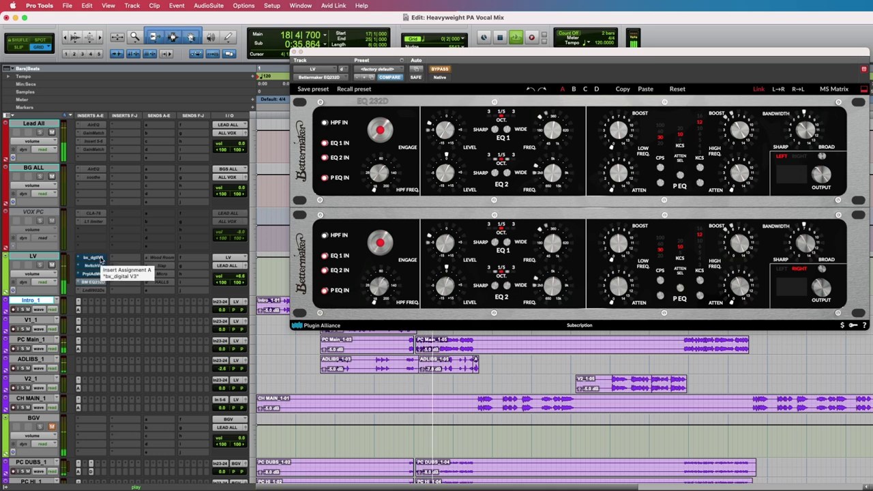
pyautogui.keyDown('shift'); pyautogui.keyDown('super'); pyautogui.click(101, 260); pyautogui.keyUp('super'); pyautogui.keyUp('shift')
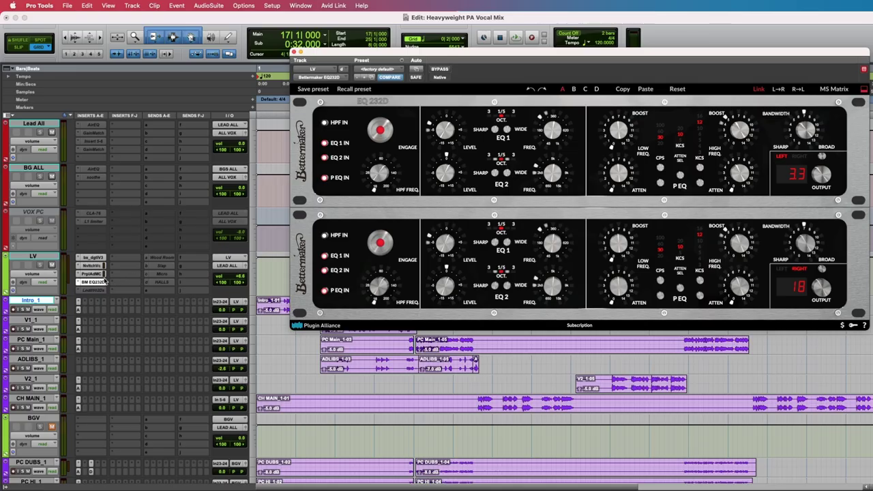
pyautogui.click(102, 282)
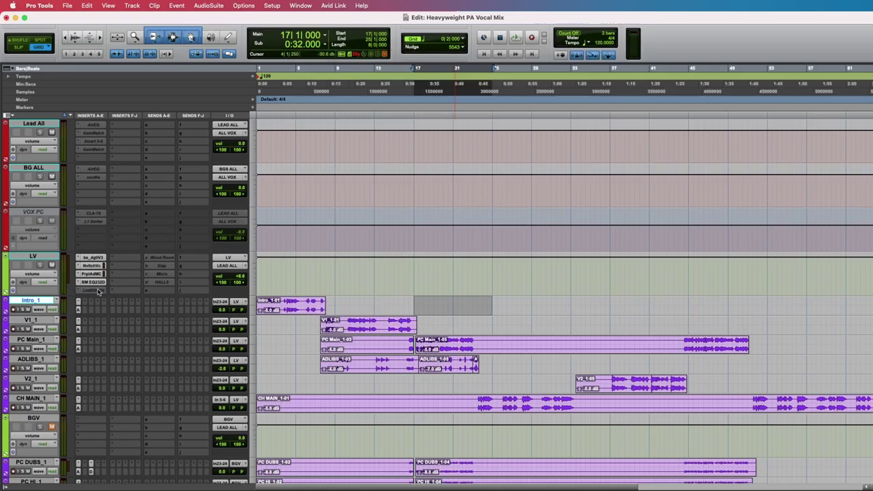
# Activate and open the Lindell 902 De-esser on the LV track and review its oversampling and noise options.
pyautogui.click(98, 291)
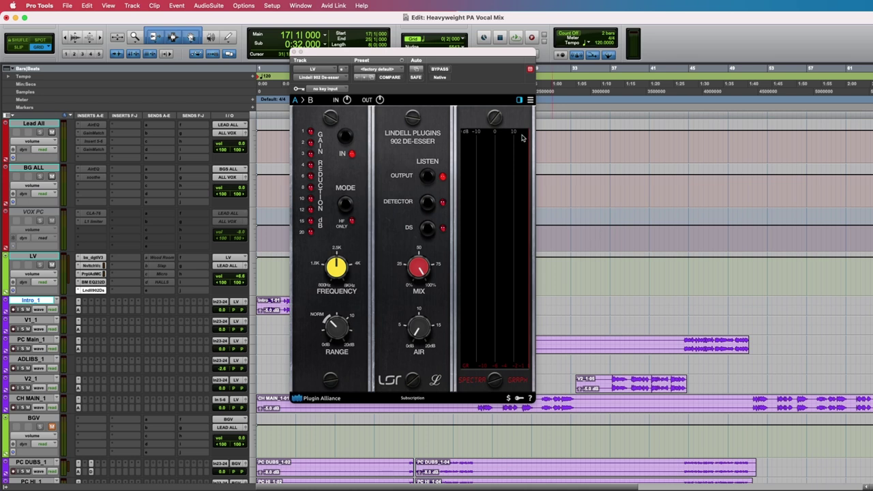
pyautogui.click(530, 100)
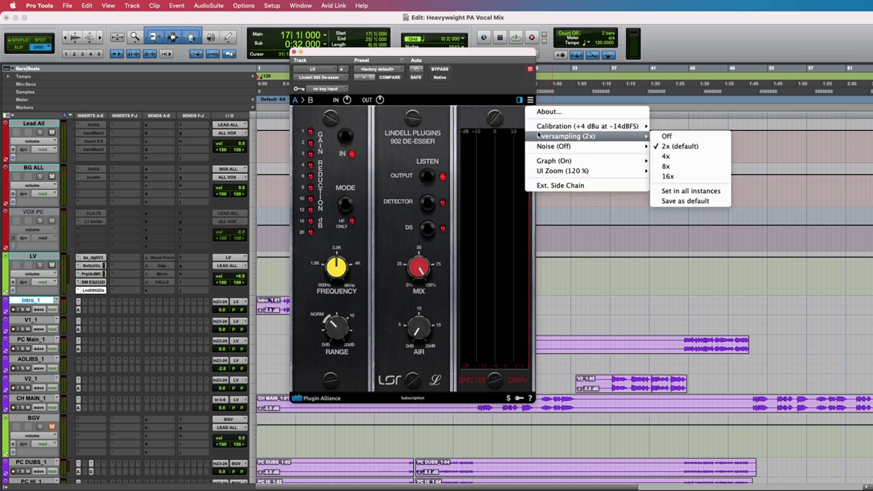
pyautogui.moveTo(532, 147)
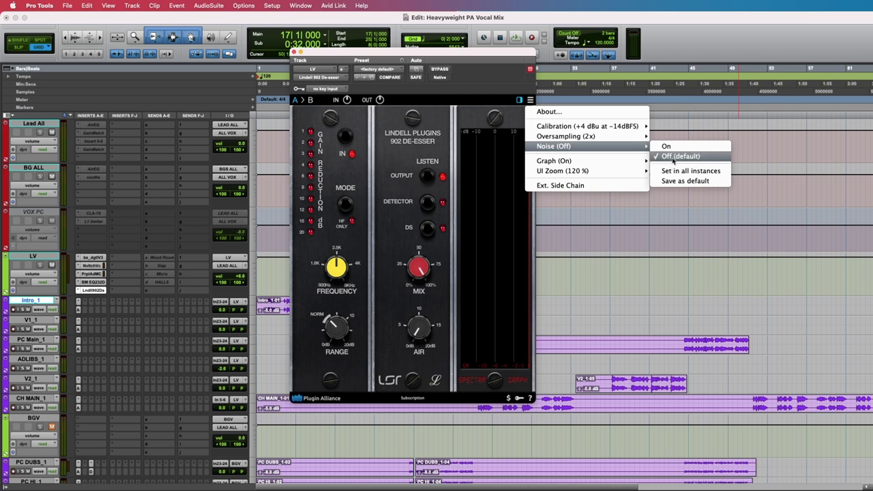
pyautogui.click(679, 161)
pyautogui.click(685, 161)
pyautogui.click(695, 169)
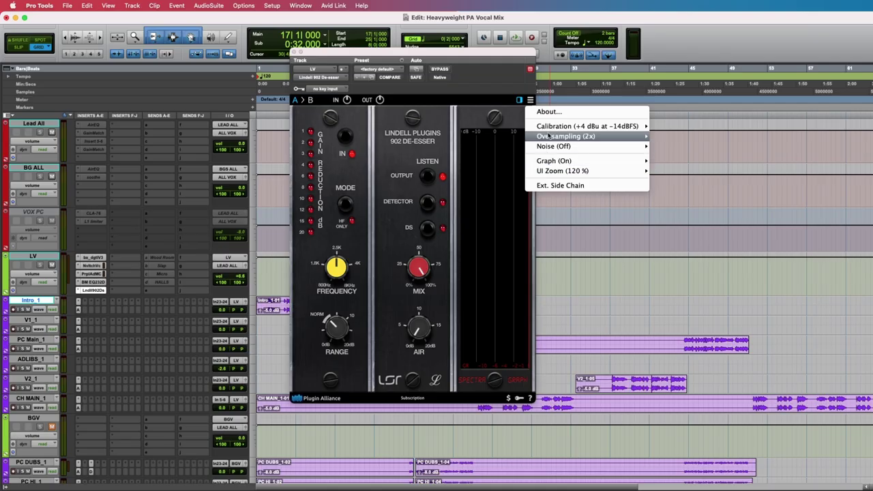
pyautogui.moveTo(548, 150)
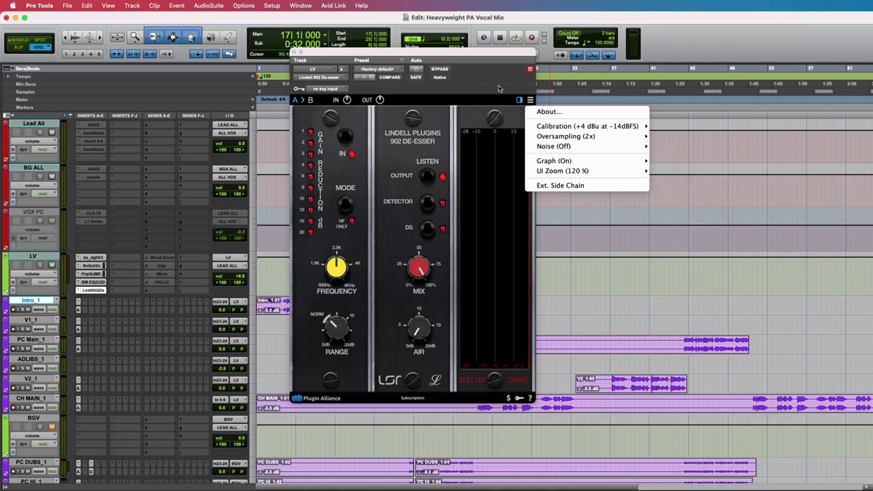
pyautogui.click(531, 101)
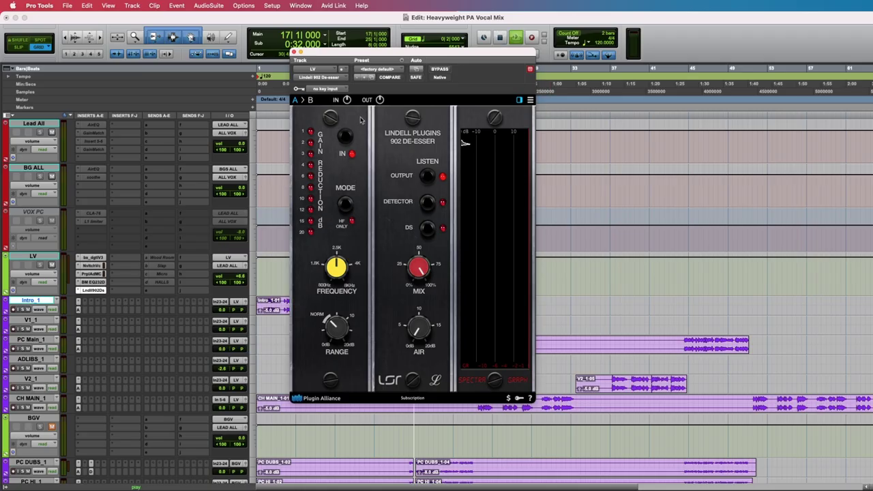
# Play the loop, move the de-esser window clear of the transport area, and slightly lower the de-esser's range.
pyautogui.press('space')
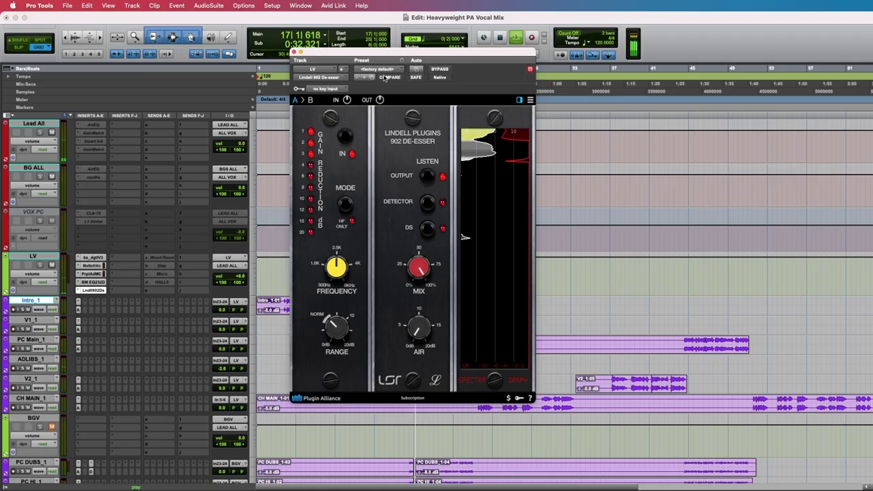
pyautogui.moveTo(385, 53); pyautogui.dragTo(440, 32)
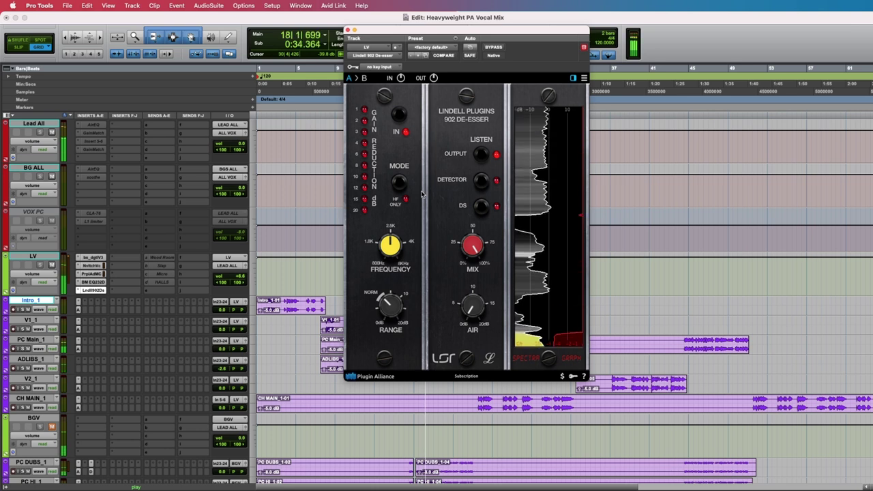
pyautogui.moveTo(390, 306); pyautogui.dragTo(392, 305)
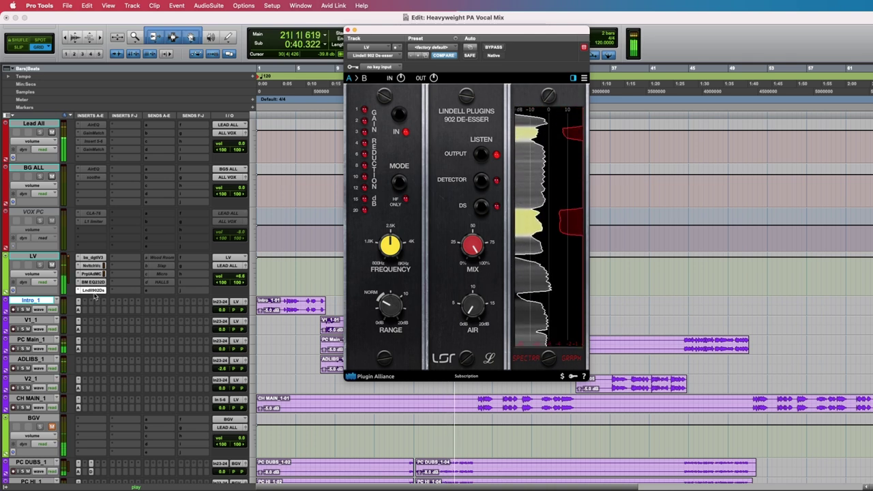
# Compare the LV vocal with its full insert chain, including the de-esser, bypassed and enabled, and close the de-esser window.
pyautogui.keyDown('shift'); pyautogui.keyDown('super'); pyautogui.click(87, 258); pyautogui.keyUp('super'); pyautogui.keyUp('shift')
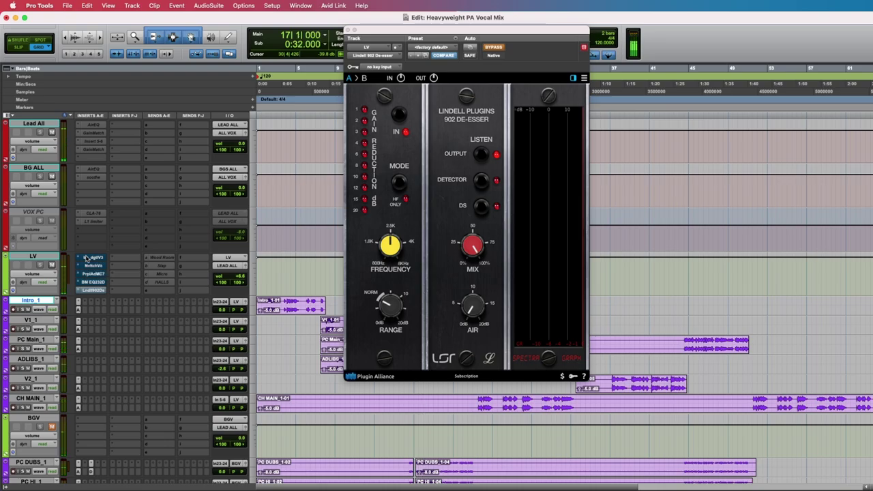
pyautogui.keyDown('shift'); pyautogui.keyDown('super'); pyautogui.click(87, 258); pyautogui.keyUp('super'); pyautogui.keyUp('shift')
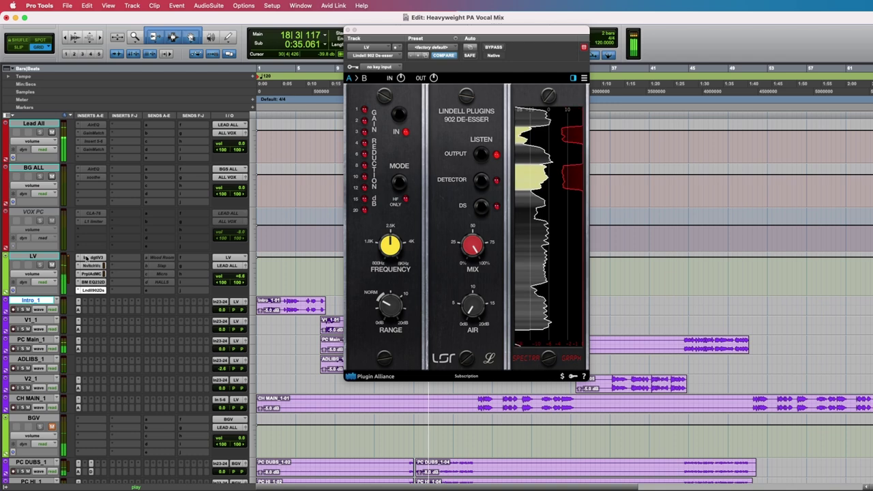
pyautogui.click(87, 258)
pyautogui.click(86, 258)
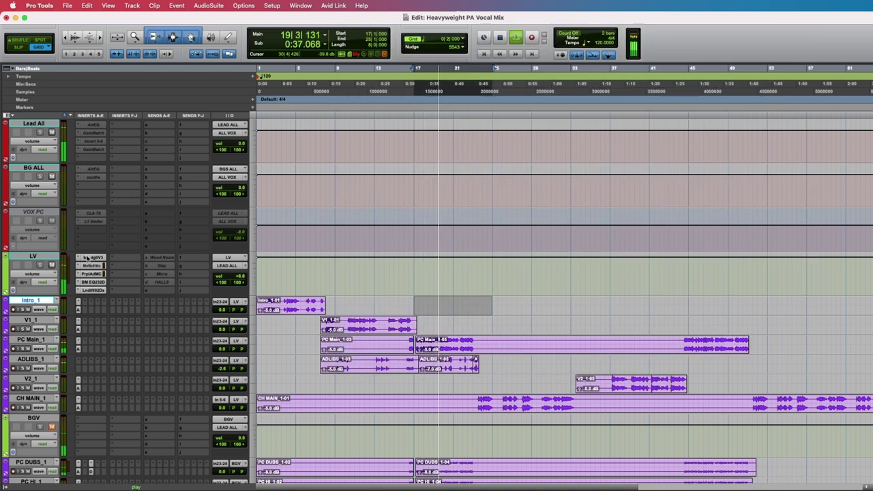
pyautogui.keyDown('shift'); pyautogui.keyDown('super'); pyautogui.click(87, 258); pyautogui.keyUp('super'); pyautogui.keyUp('shift')
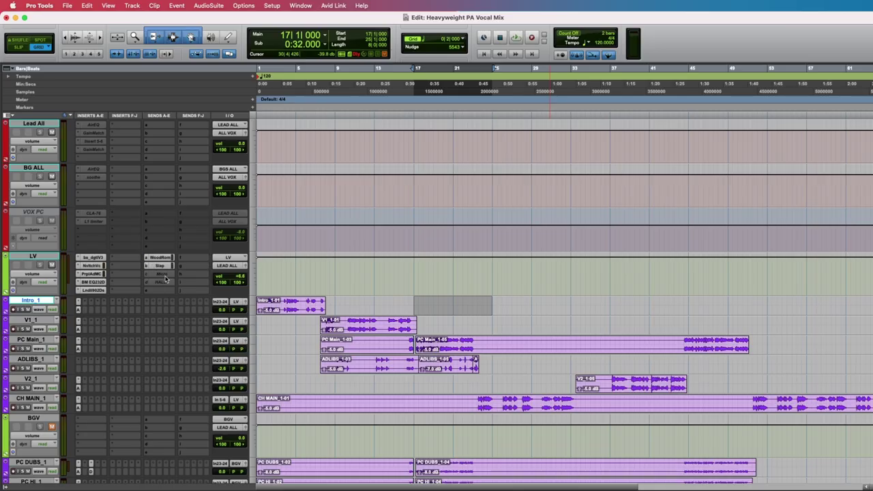
# Activate the LV sends, mute Slap, Micro and HALLS, and open the Wood Room send during playback.
pyautogui.press('space')
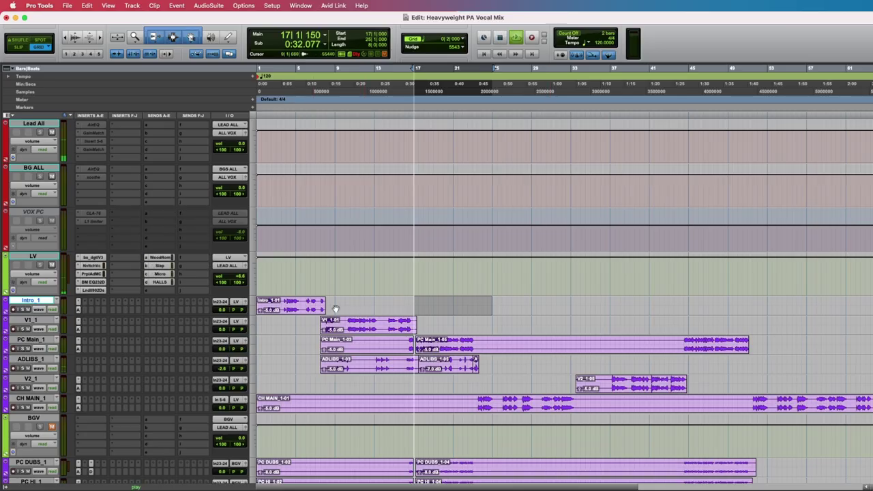
pyautogui.moveTo(161, 280); pyautogui.dragTo(159, 258)
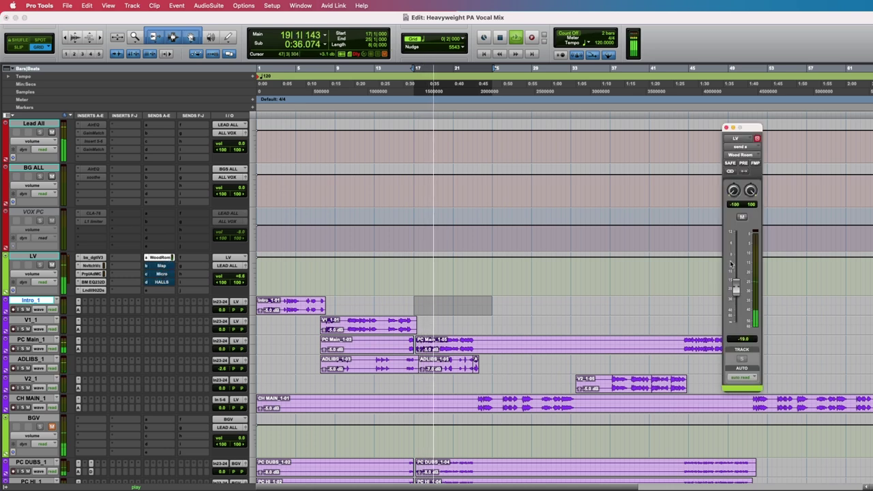
# Raise the LV track's Wood Room send during playback, then lower its Slap send to about -30 dB and nudge it up slightly.
pyautogui.moveTo(736, 289); pyautogui.dragTo(735, 258)
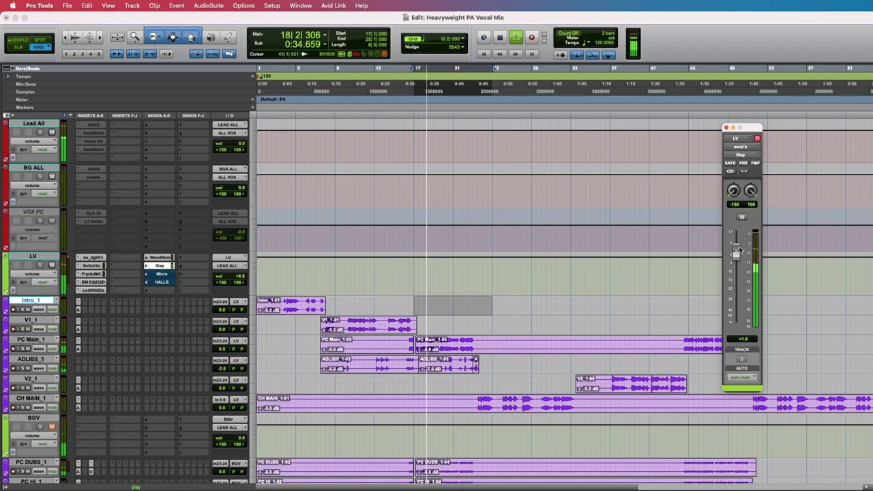
pyautogui.moveTo(736, 247); pyautogui.dragTo(737, 292)
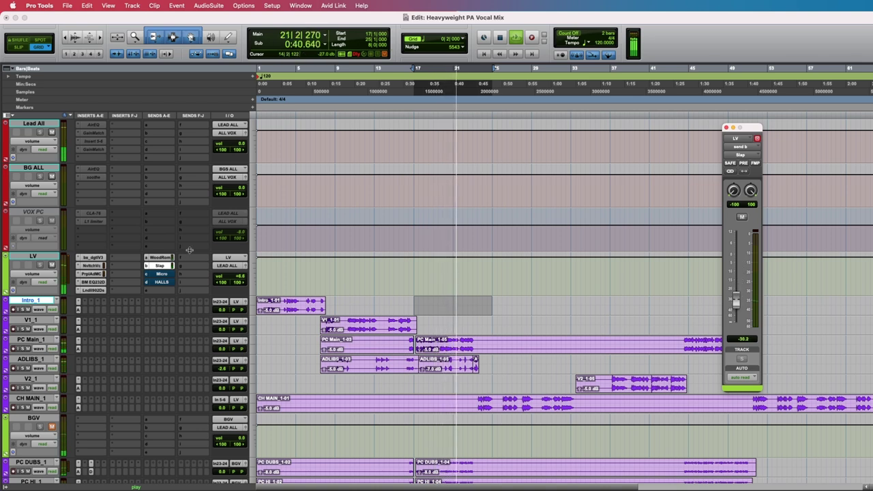
pyautogui.click(744, 216)
pyautogui.press('space')
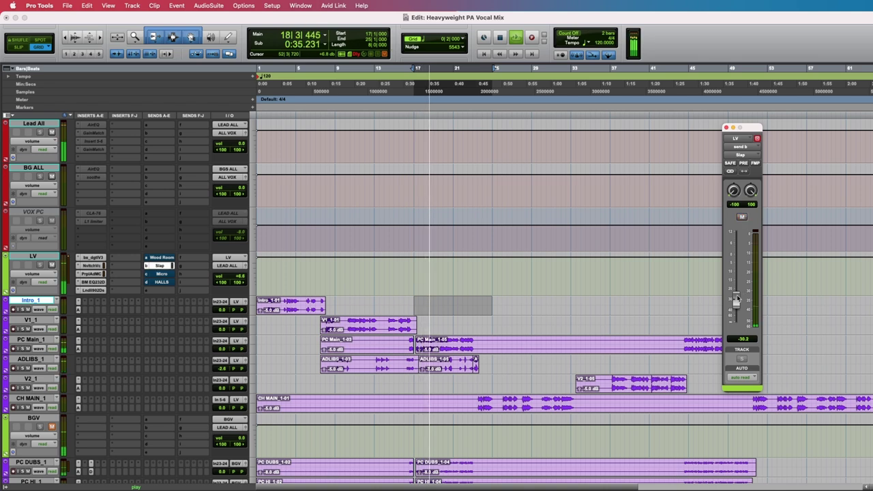
pyautogui.moveTo(737, 298); pyautogui.dragTo(736, 292)
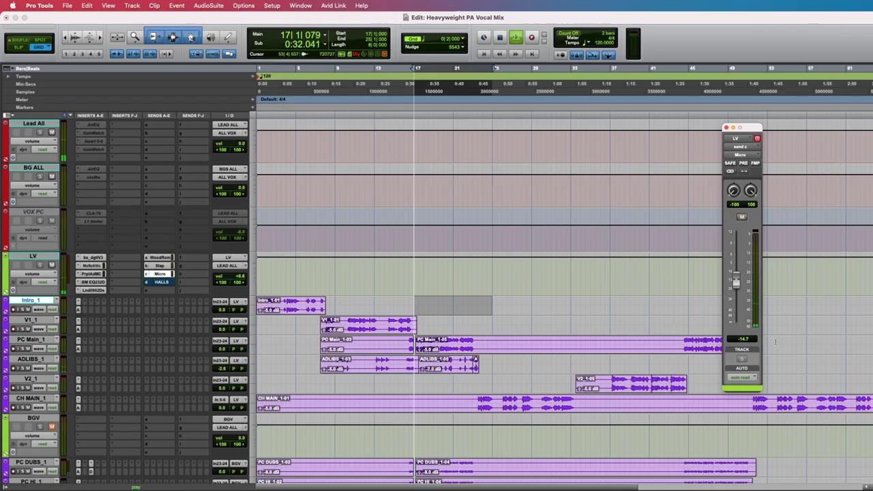
# Open the LV track's Micro send and balance its level during playback, bringing it to about -9.9 dB.
pyautogui.click(159, 274)
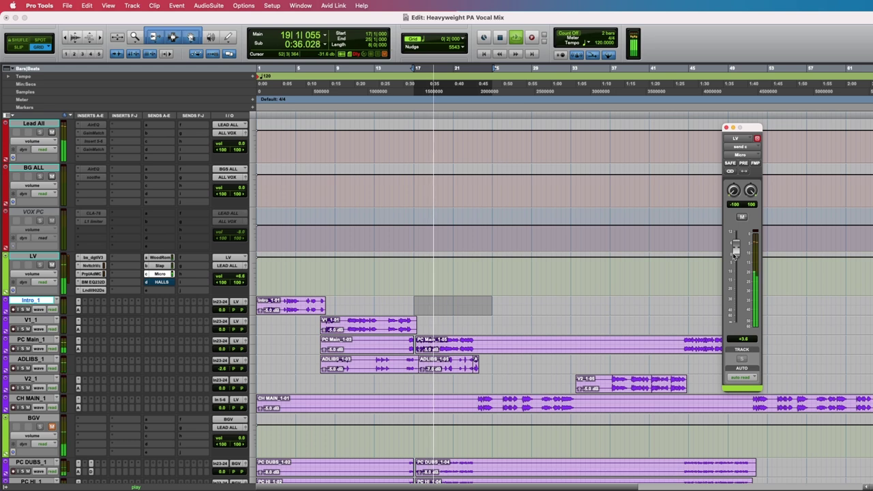
pyautogui.moveTo(736, 273); pyautogui.dragTo(738, 281)
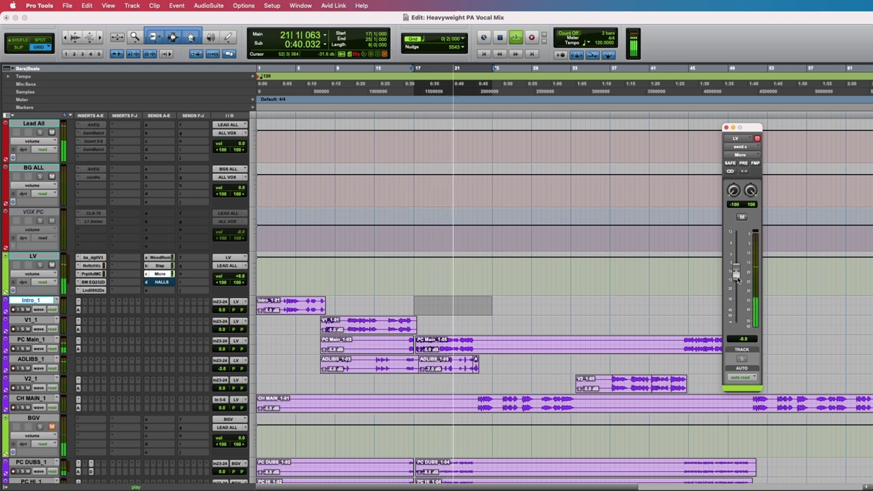